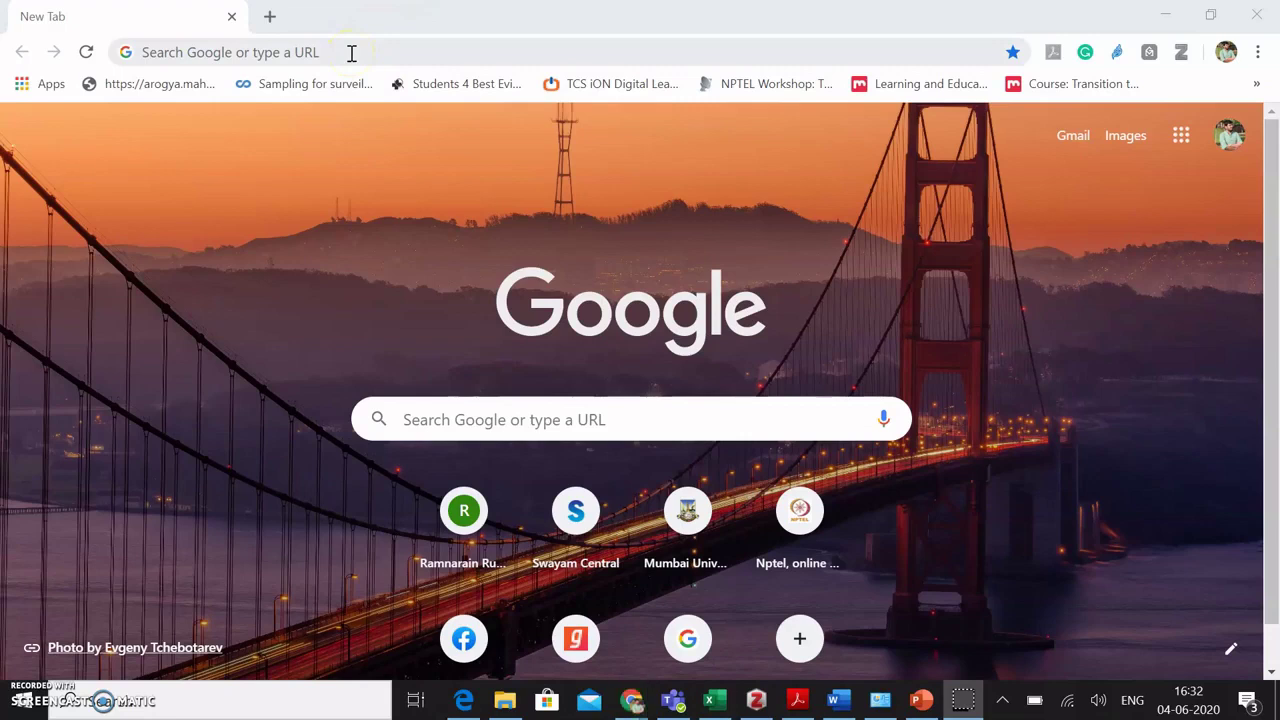
Search for OBS in Chrome's address bar and load the obsproject.com home page
{"action": "left_click", "coordinate": [352, 52]}
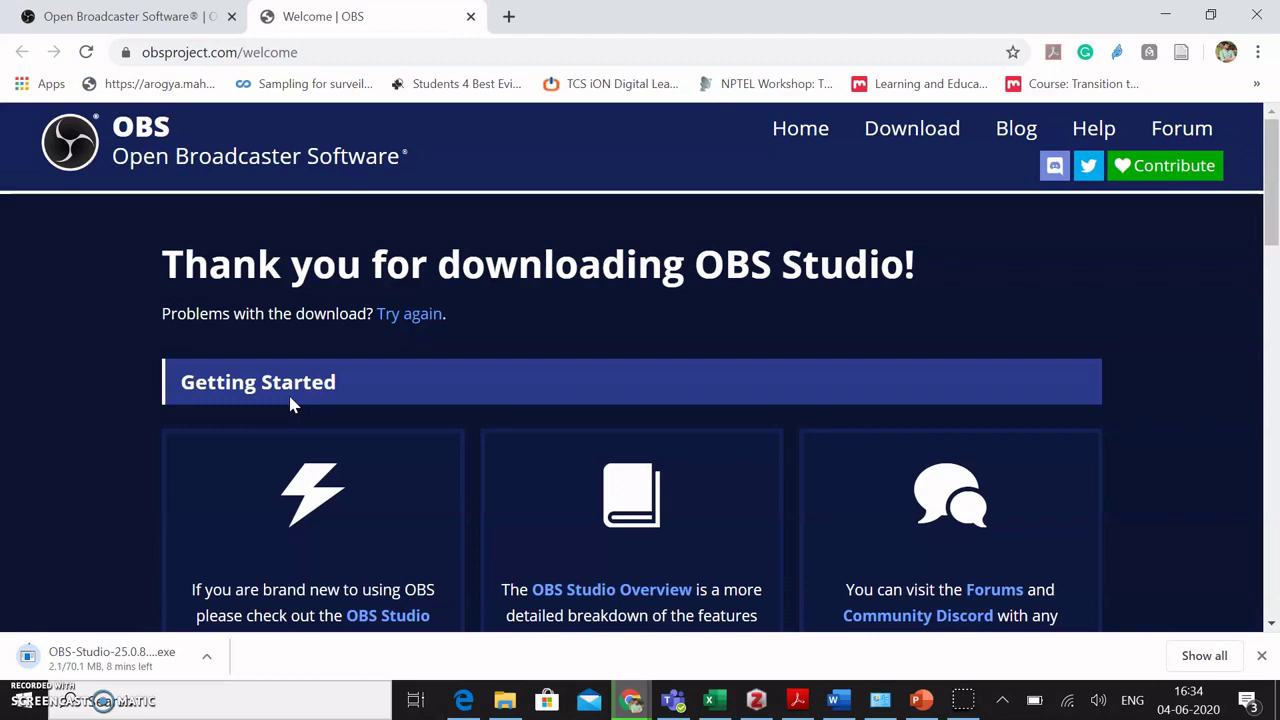
Skim the OBS welcome page while the 25.0.8 Windows installer downloads
{"action": "scroll", "coordinate": [290, 400], "scroll_direction": "down", "scroll_amount": 2}
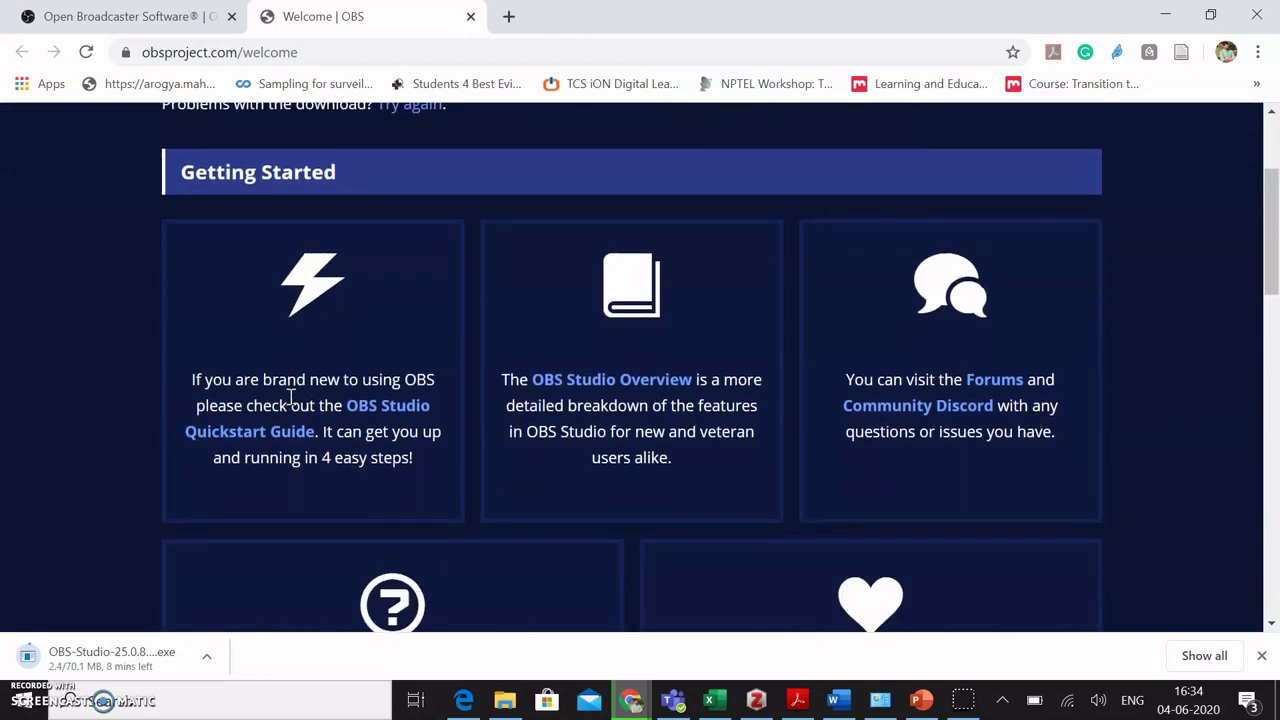
{"action": "scroll", "coordinate": [290, 397], "scroll_direction": "down", "scroll_amount": 1}
{"action": "scroll", "coordinate": [290, 397], "scroll_direction": "down", "scroll_amount": 2}
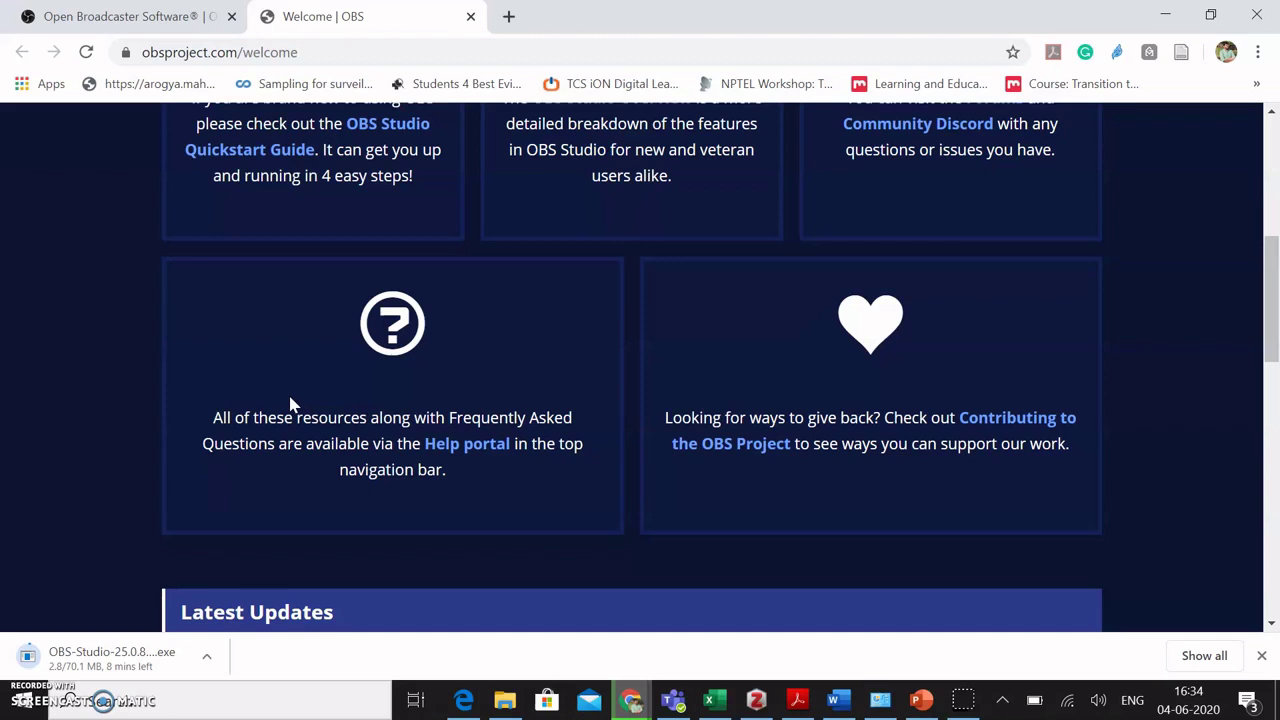
{"action": "scroll", "coordinate": [290, 403], "scroll_direction": "down", "scroll_amount": 2}
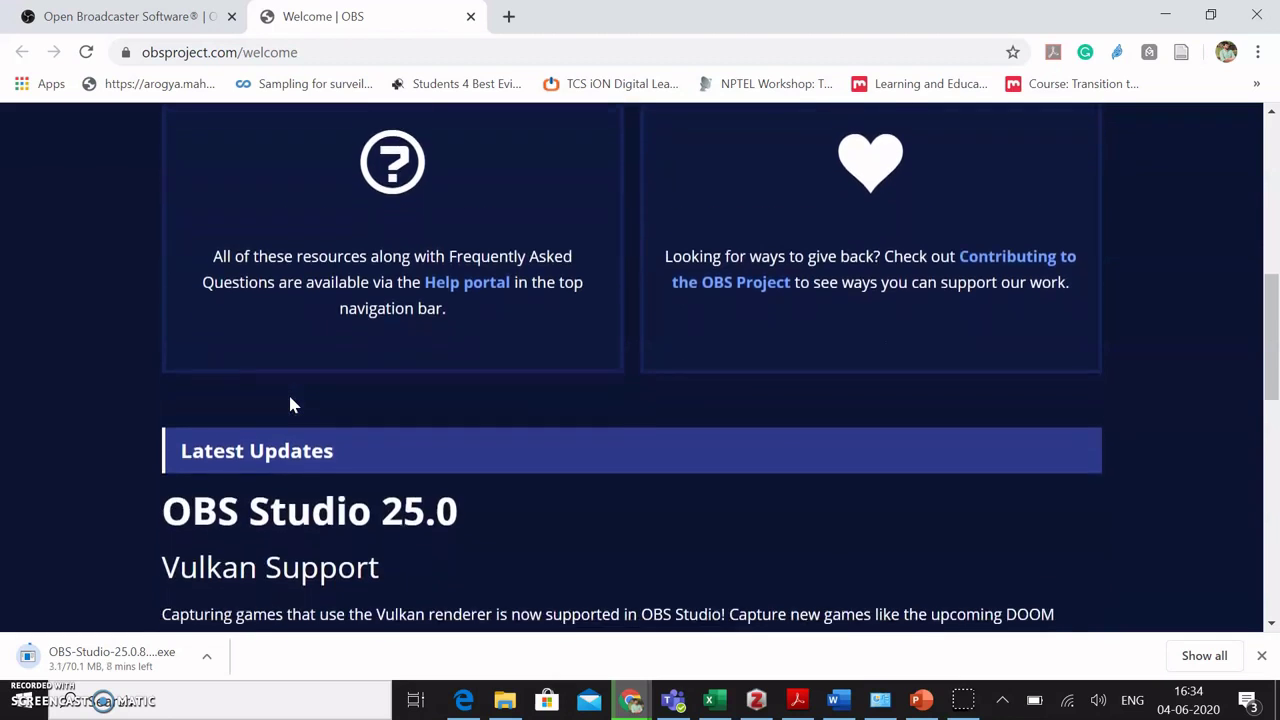
{"action": "scroll", "coordinate": [290, 404], "scroll_direction": "down", "scroll_amount": 2}
{"action": "scroll", "coordinate": [290, 400], "scroll_direction": "down", "scroll_amount": 1}
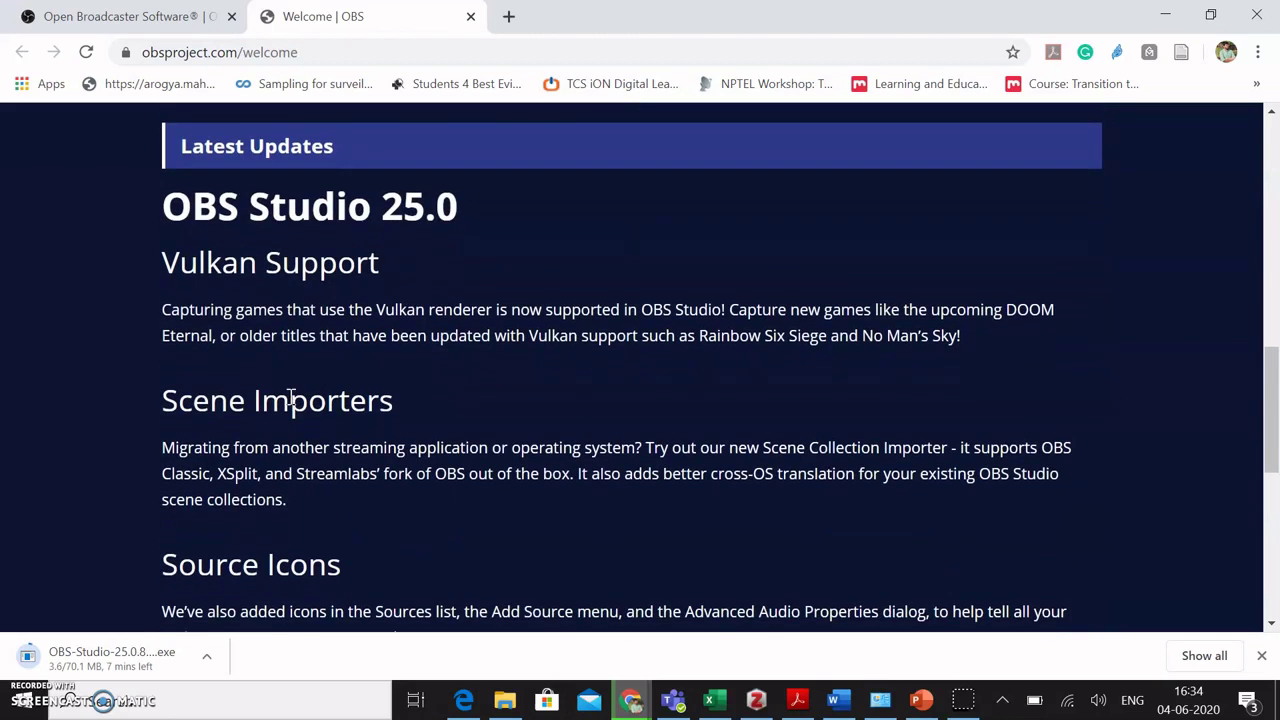
{"action": "scroll", "coordinate": [290, 397], "scroll_direction": "down", "scroll_amount": 2}
{"action": "scroll", "coordinate": [290, 397], "scroll_direction": "up", "scroll_amount": 1}
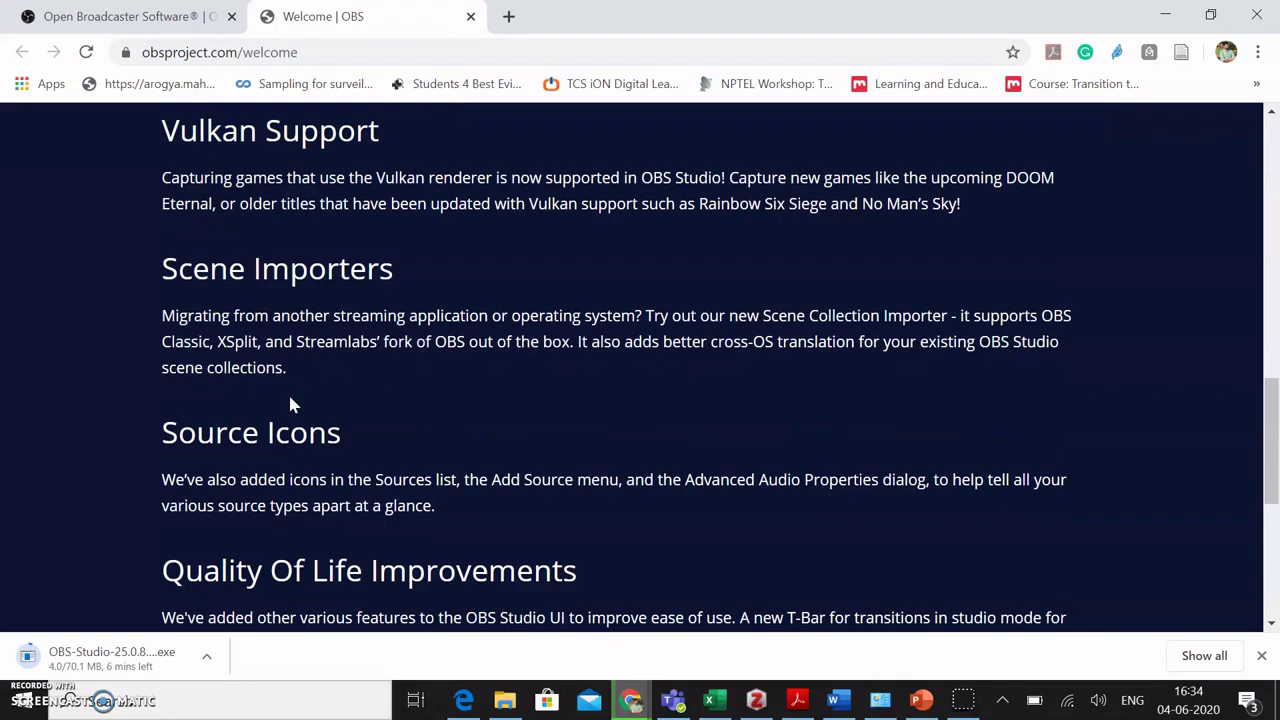
{"action": "scroll", "coordinate": [290, 397], "scroll_direction": "up", "scroll_amount": 1}
{"action": "scroll", "coordinate": [290, 403], "scroll_direction": "up", "scroll_amount": 2}
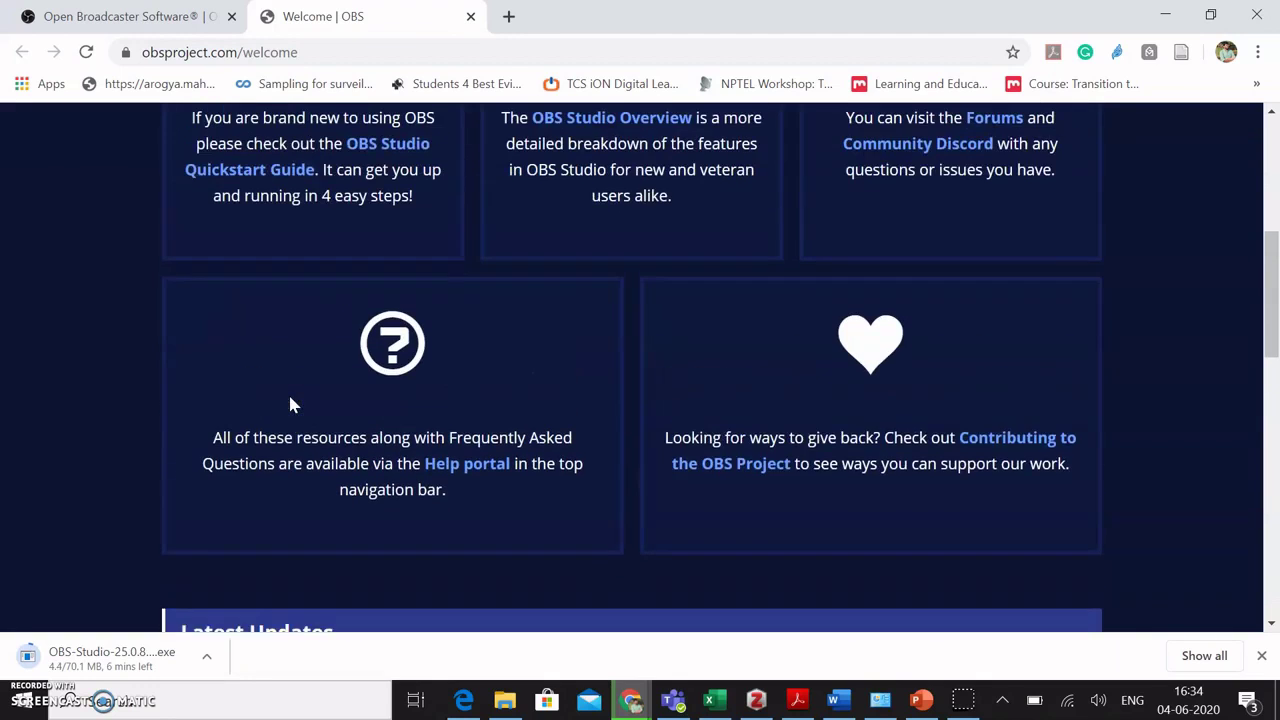
{"action": "scroll", "coordinate": [290, 404], "scroll_direction": "up", "scroll_amount": 1}
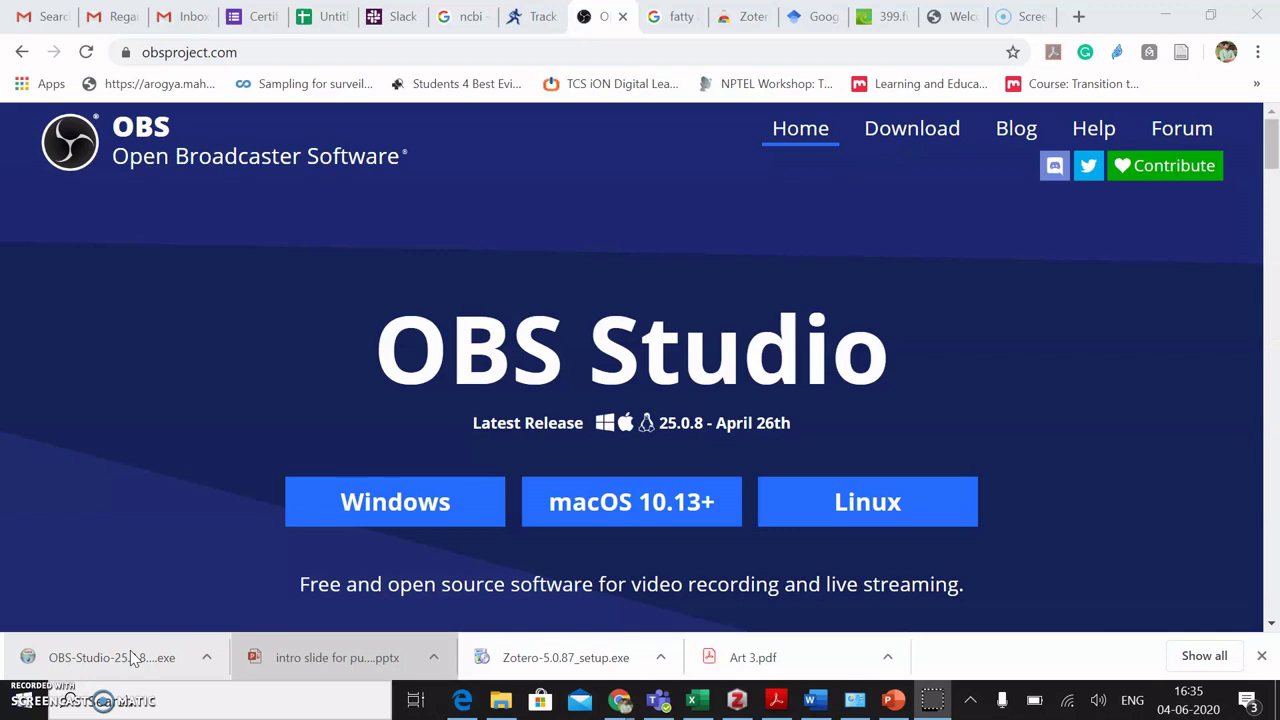
Open the downloaded OBS-Studio .exe from Chrome's download bar to start Setup
{"action": "left_click", "coordinate": [132, 657]}
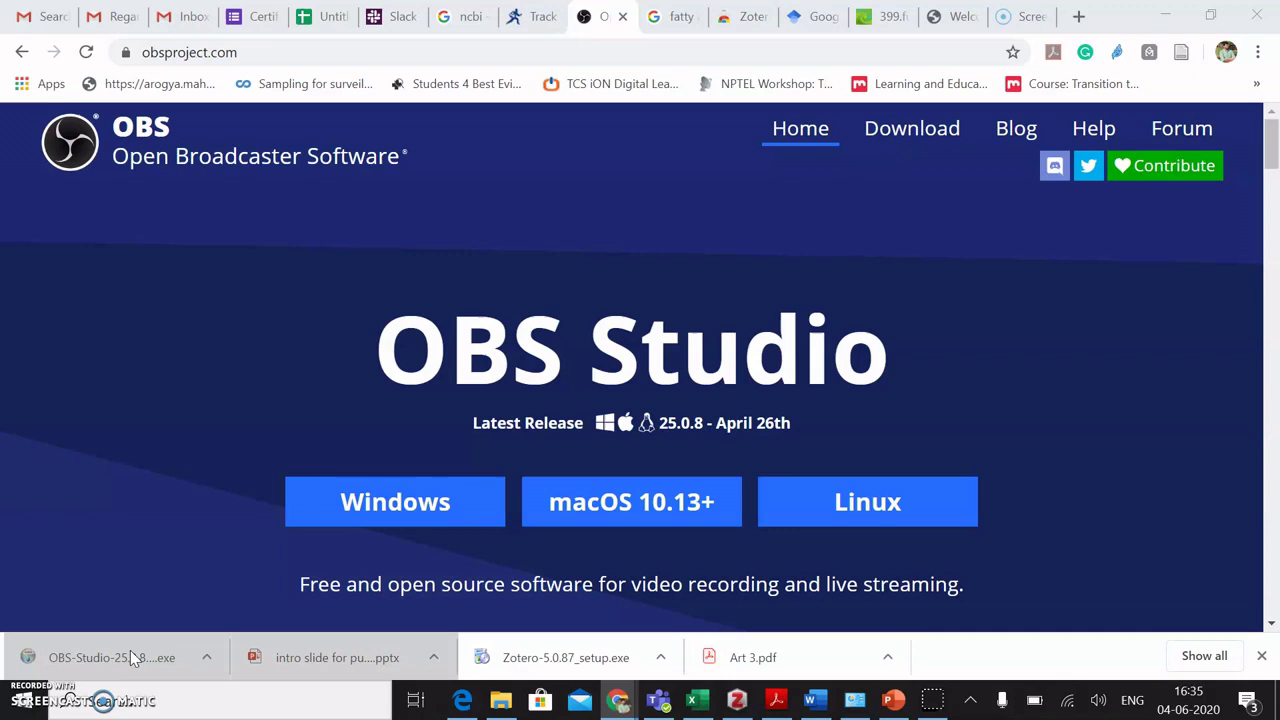
{"action": "left_click", "coordinate": [208, 663]}
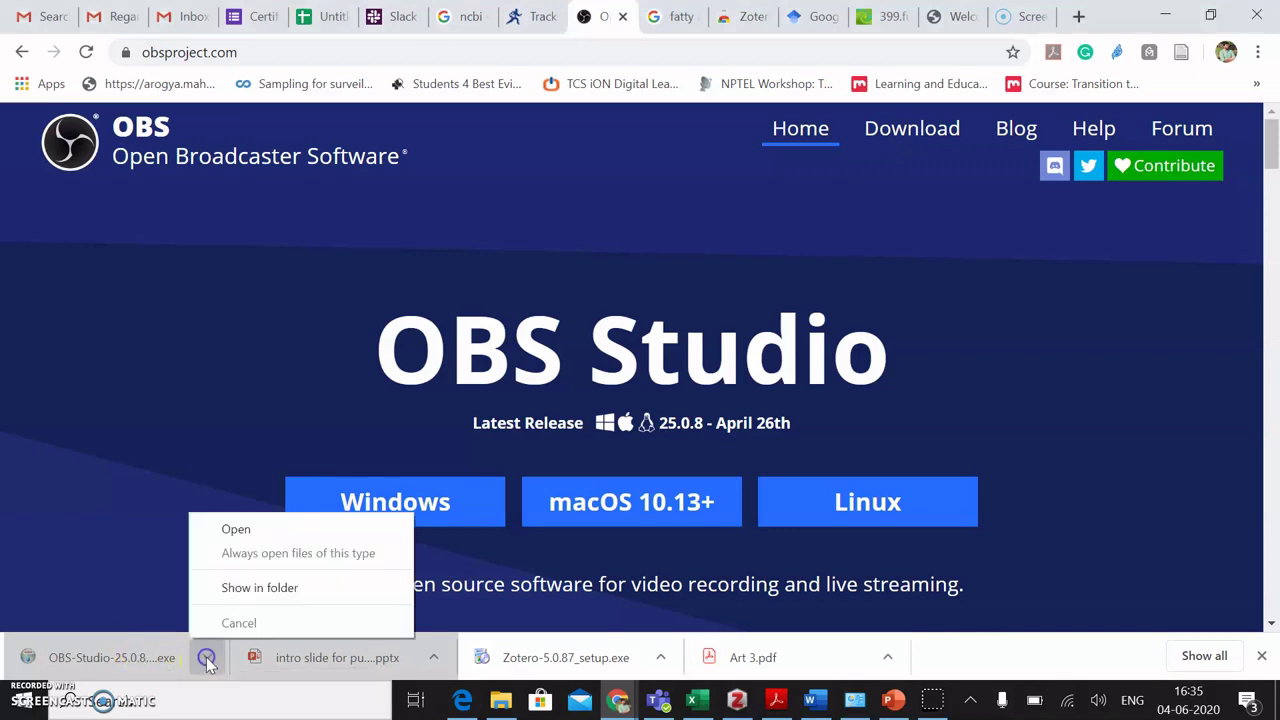
{"action": "left_click", "coordinate": [257, 528]}
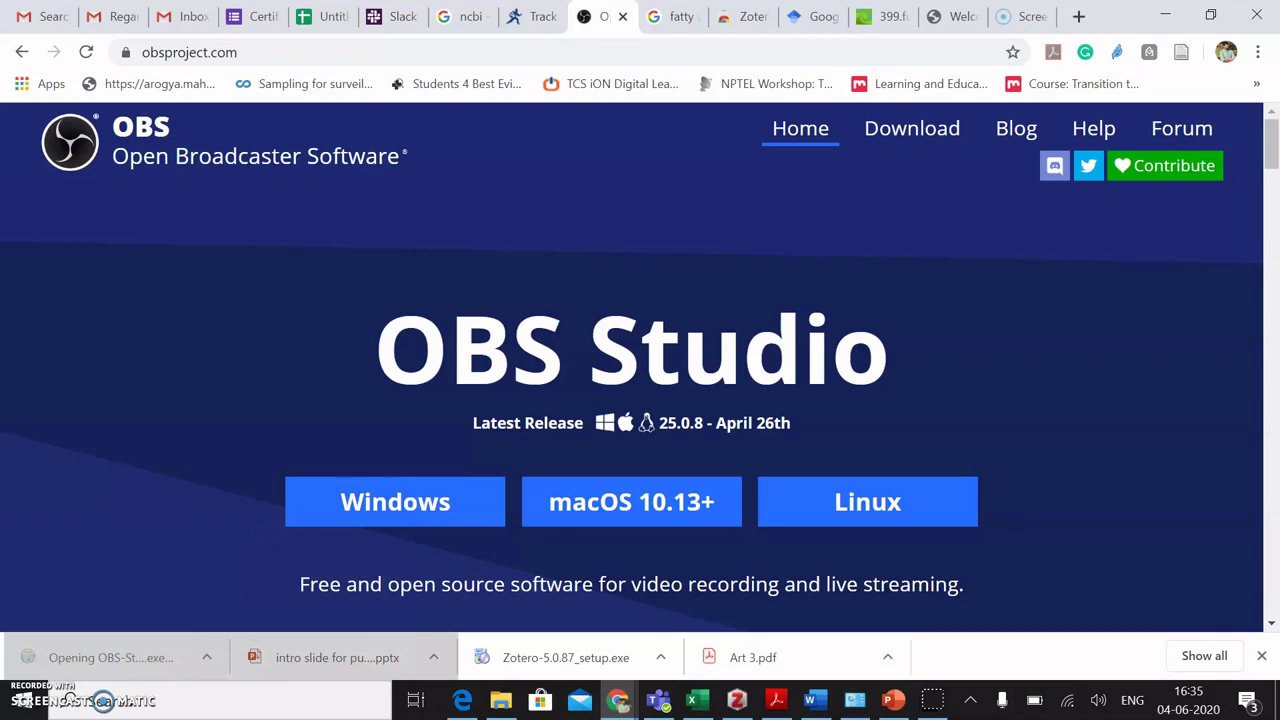
{"action": "left_click", "coordinate": [509, 480]}
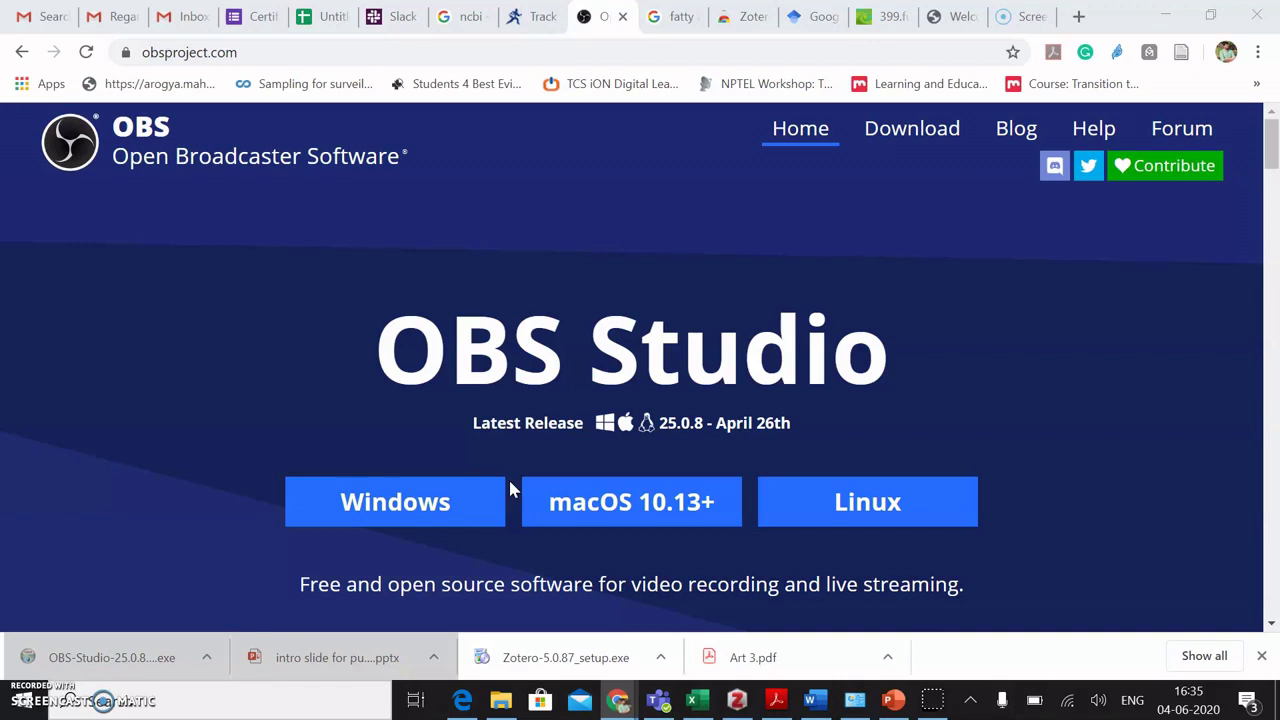
{"action": "left_click", "coordinate": [205, 663]}
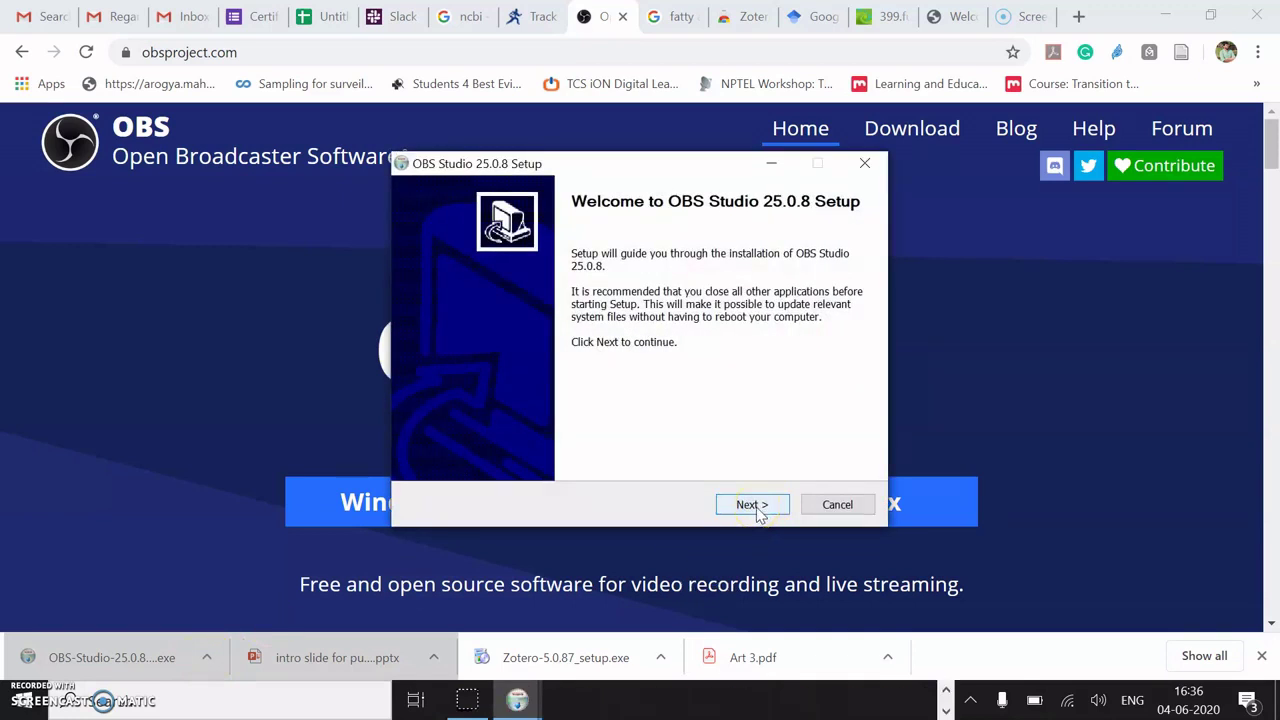
Accept the license, install into C:\Program Files\obs-studio, and finish with Launch checked
{"action": "left_click", "coordinate": [755, 508]}
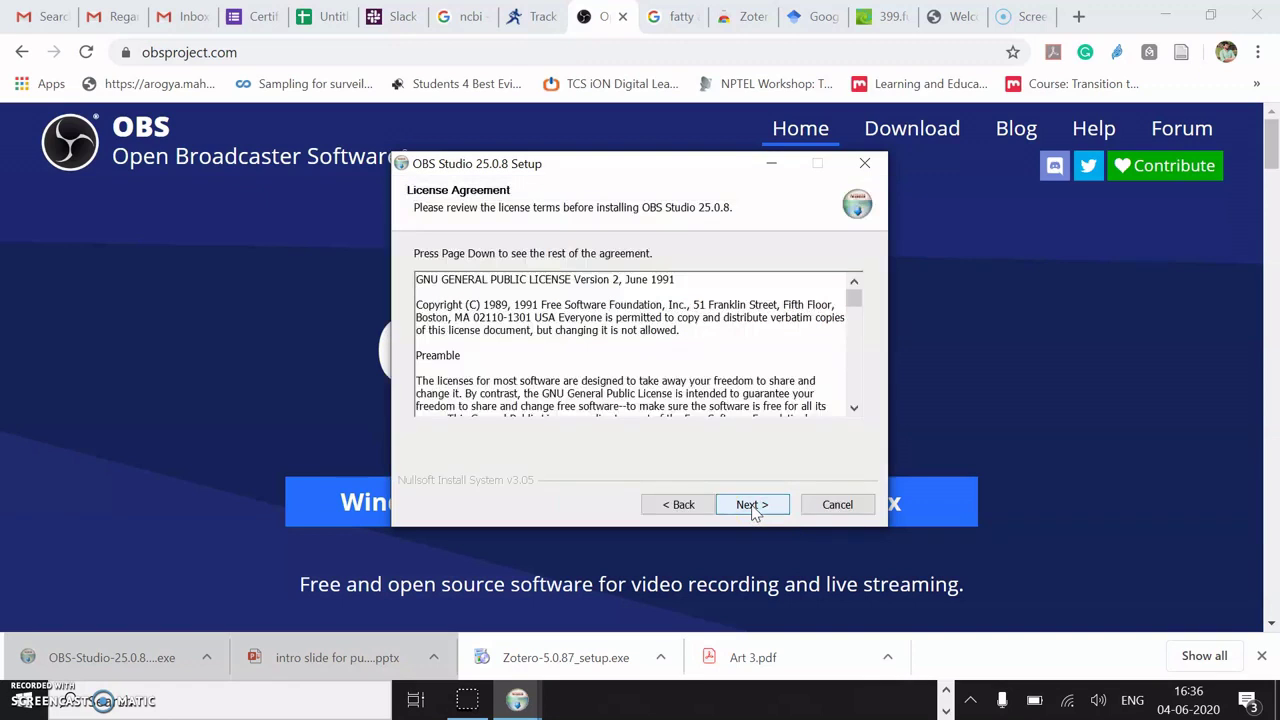
{"action": "left_click", "coordinate": [755, 508]}
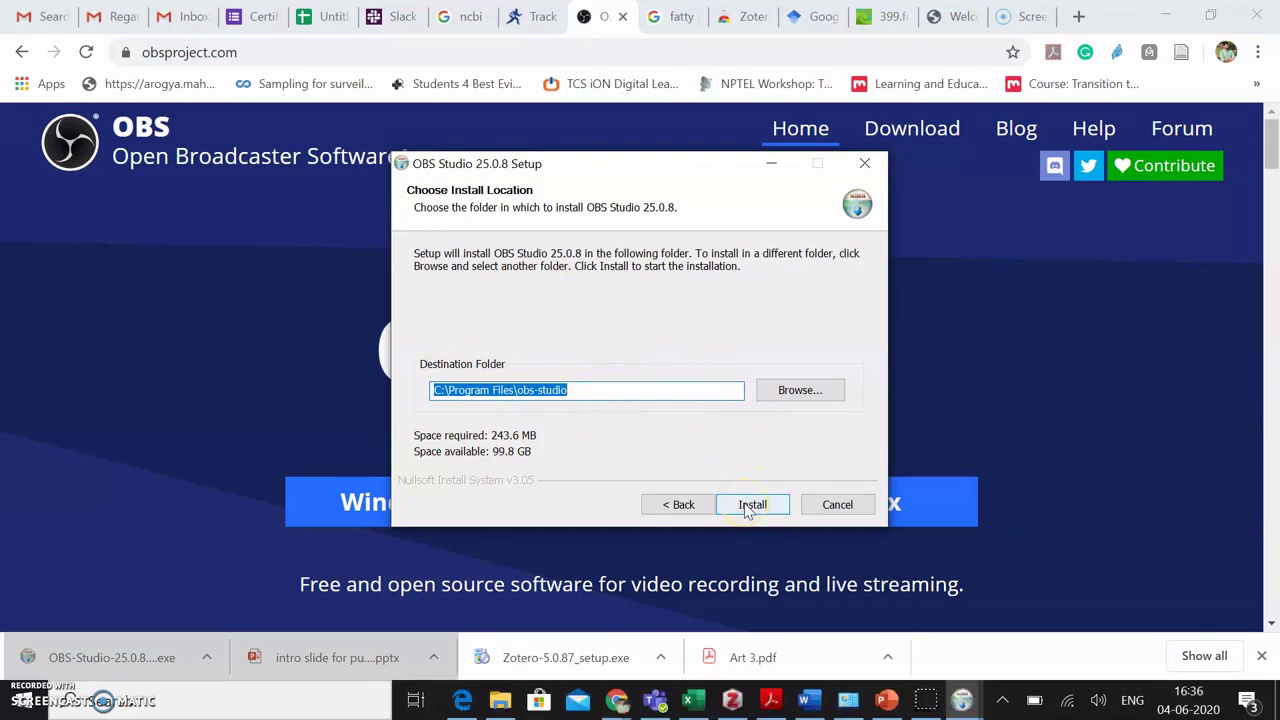
{"action": "left_click", "coordinate": [746, 506]}
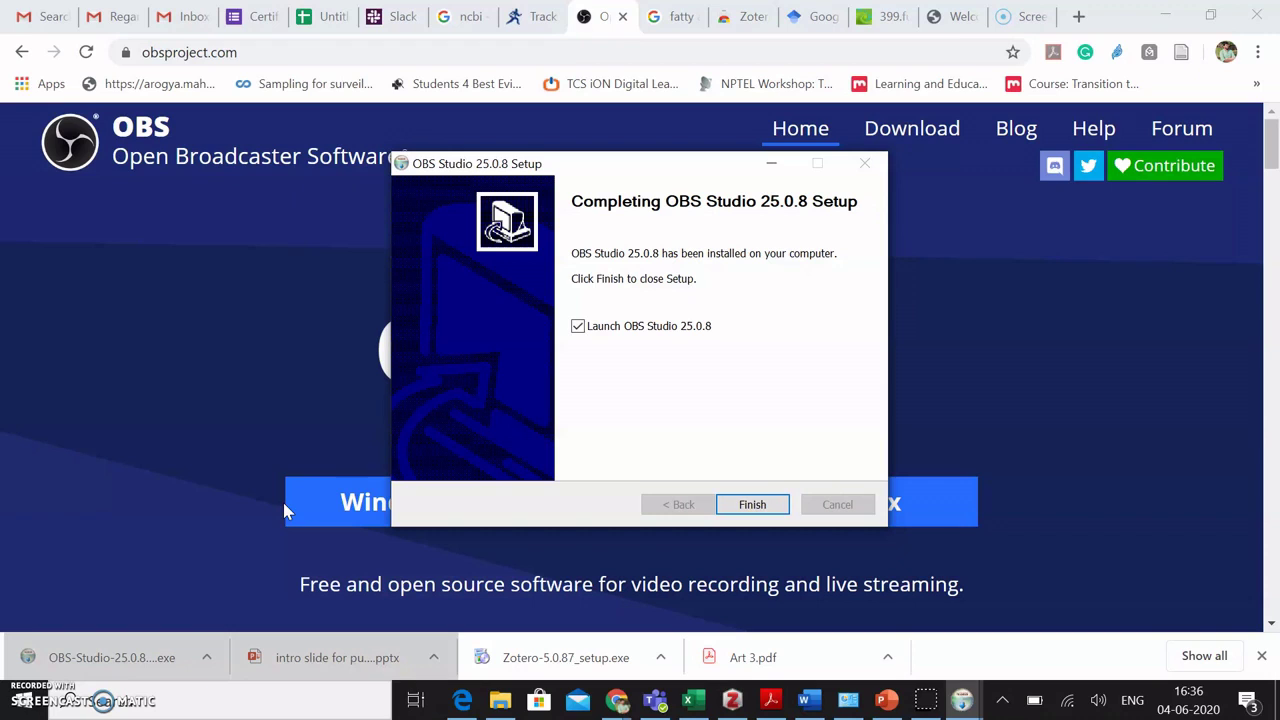
{"action": "left_click", "coordinate": [760, 508]}
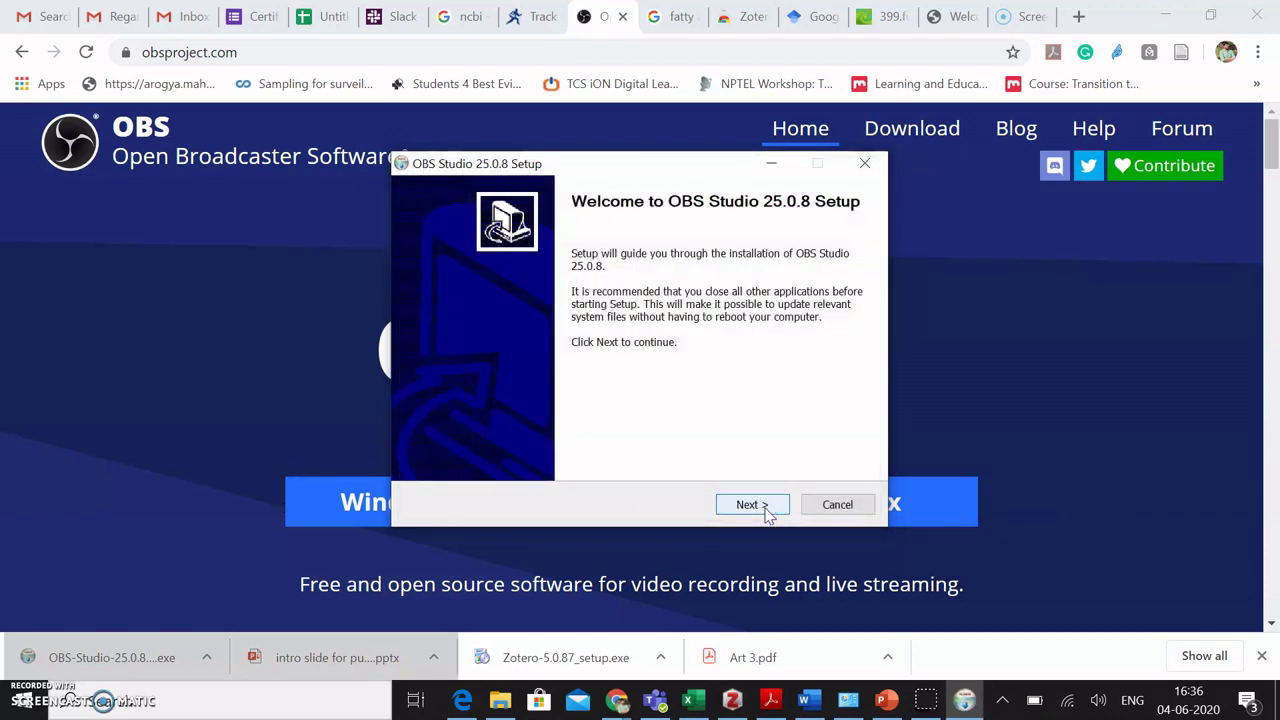
{"action": "left_click", "coordinate": [766, 506]}
Close the second installer at the 'already running' warning and bring up OBS's wizard prompt
{"action": "left_click", "coordinate": [766, 507]}
{"action": "left_click", "coordinate": [818, 401]}
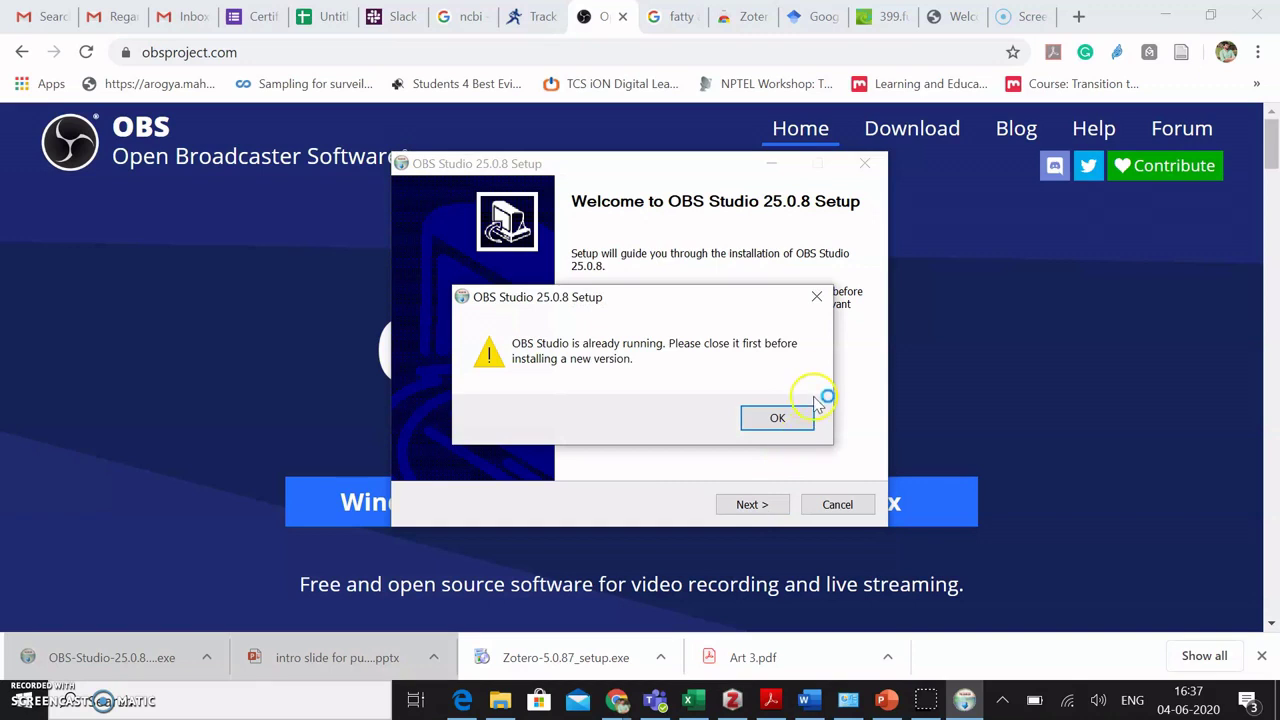
{"action": "left_click", "coordinate": [816, 298]}
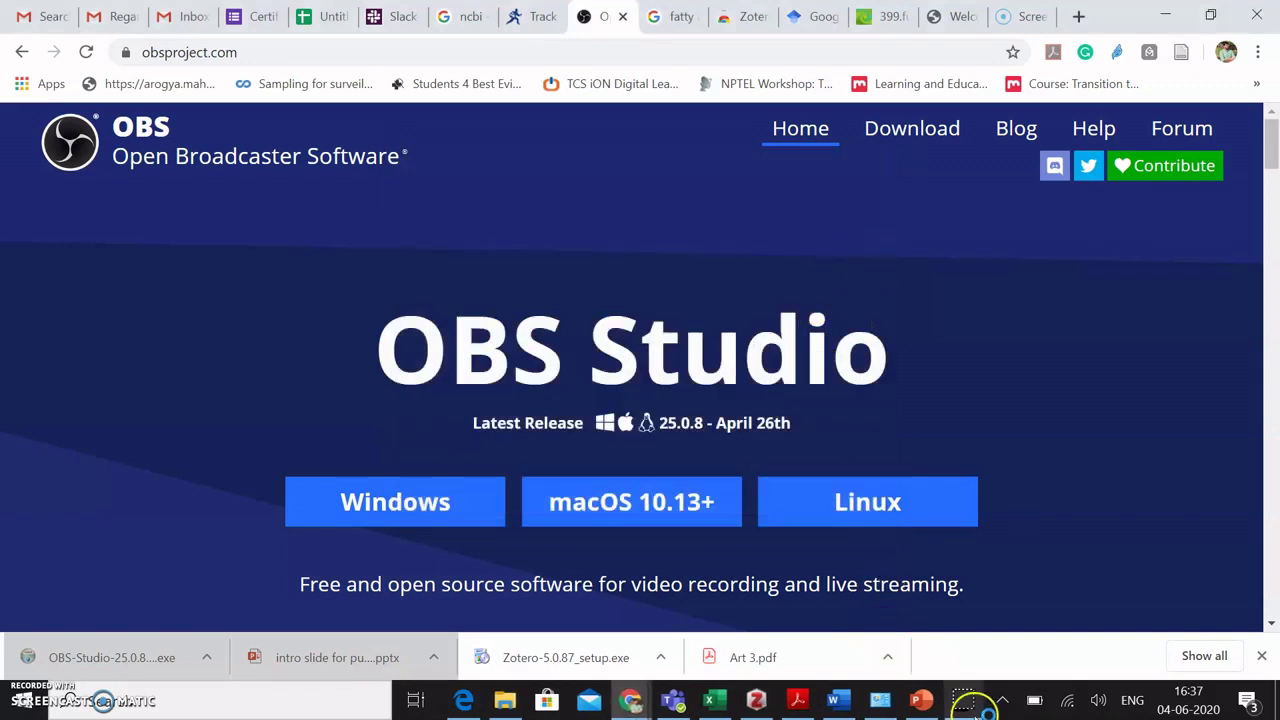
{"action": "mouse_move", "coordinate": [962, 705]}
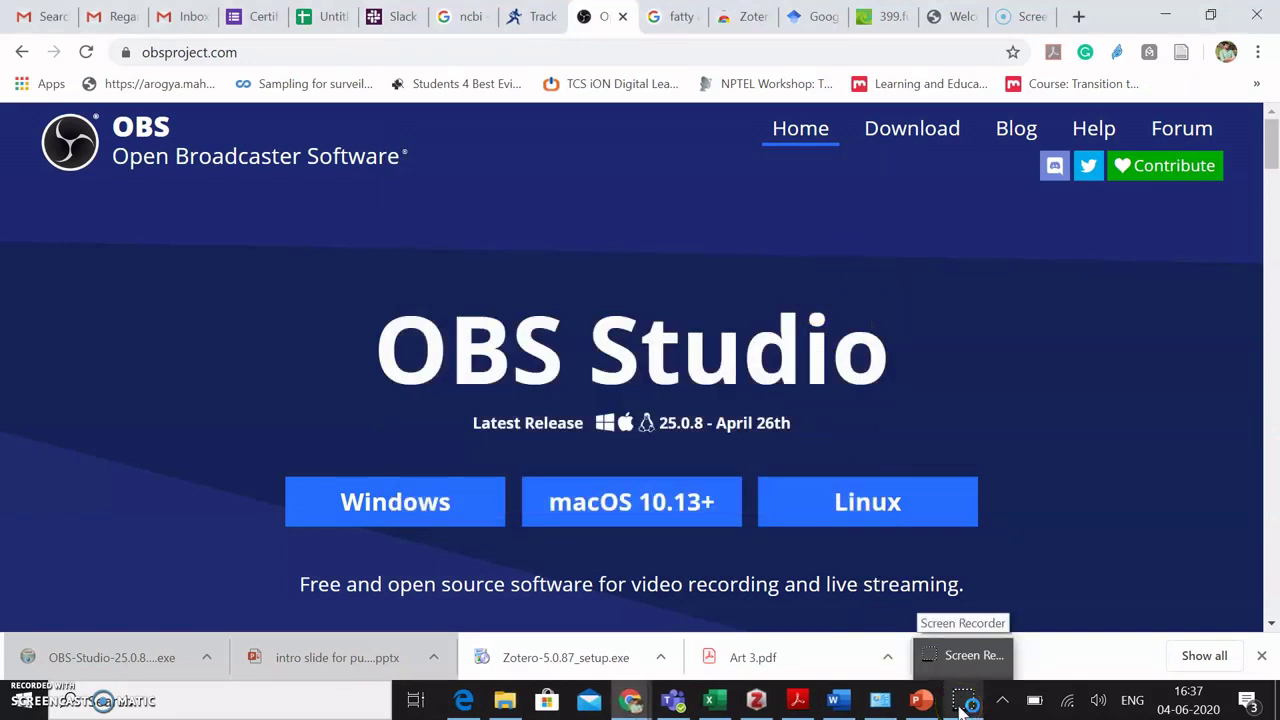
{"action": "left_click", "coordinate": [595, 398]}
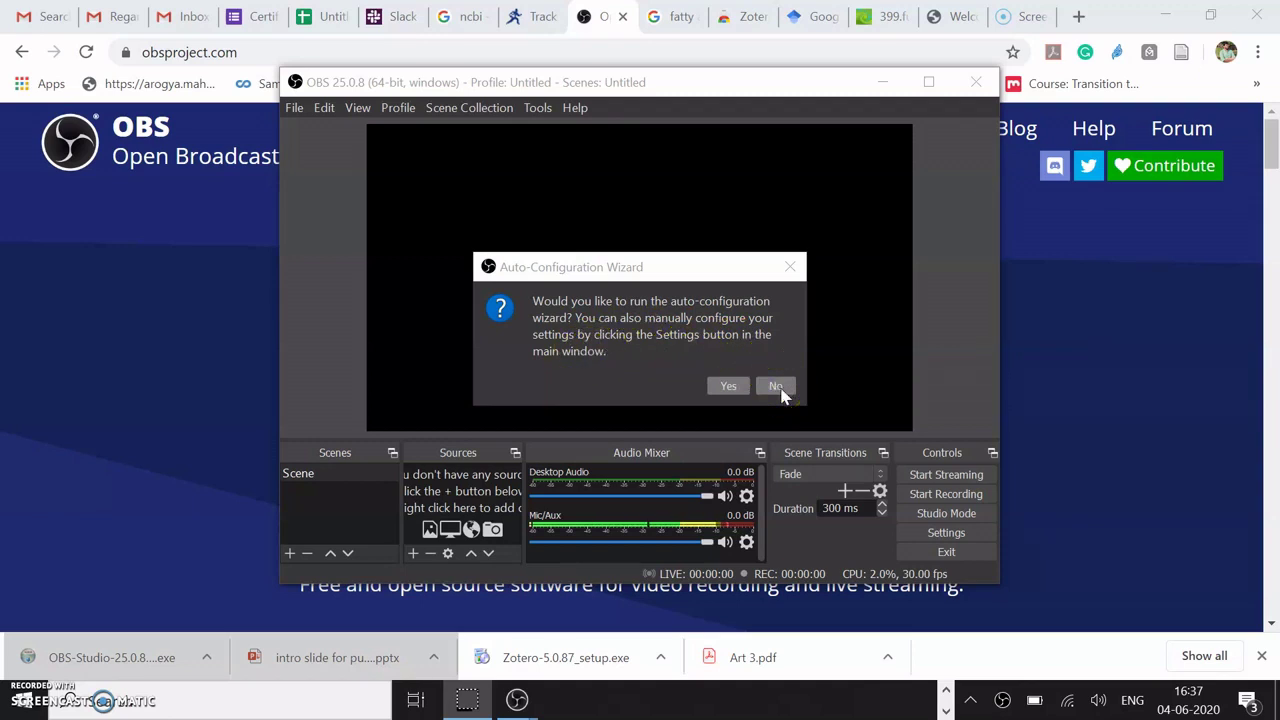
Run auto-configuration for recording only, keep the video settings and frame rate, and apply the results
{"action": "left_click", "coordinate": [731, 385]}
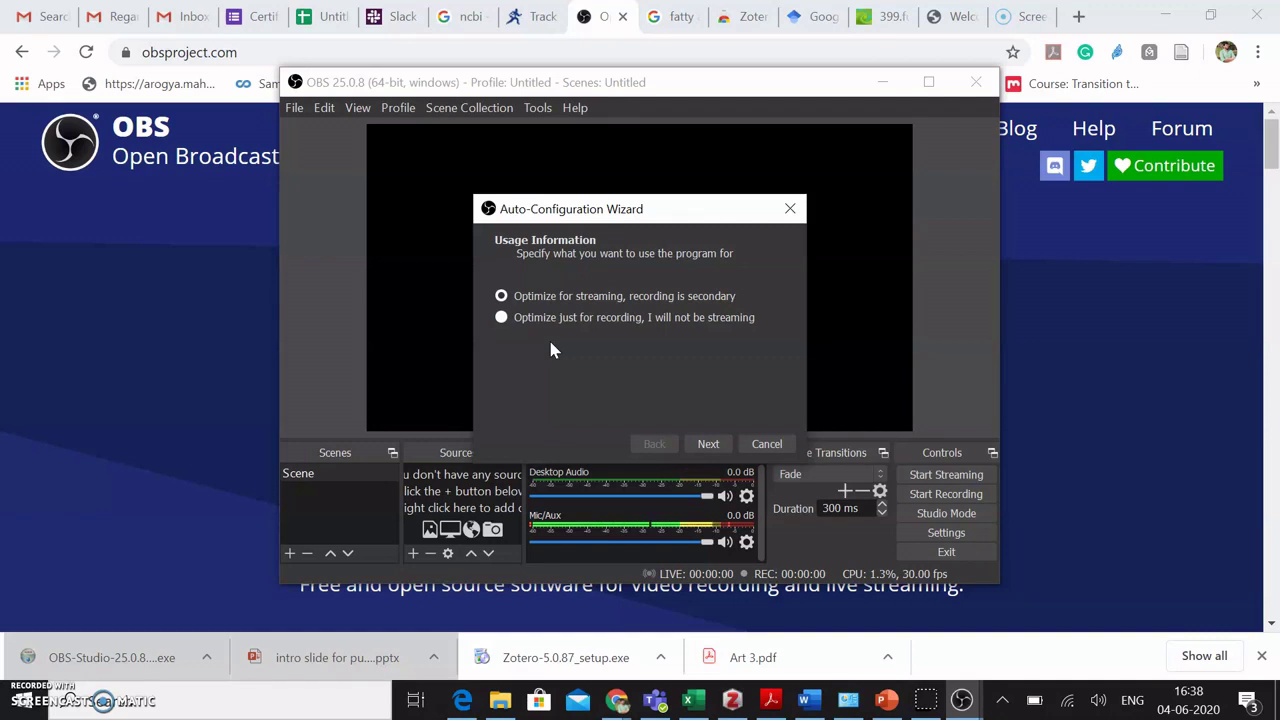
{"action": "left_click", "coordinate": [529, 322]}
{"action": "left_click", "coordinate": [710, 446]}
{"action": "left_click", "coordinate": [768, 448]}
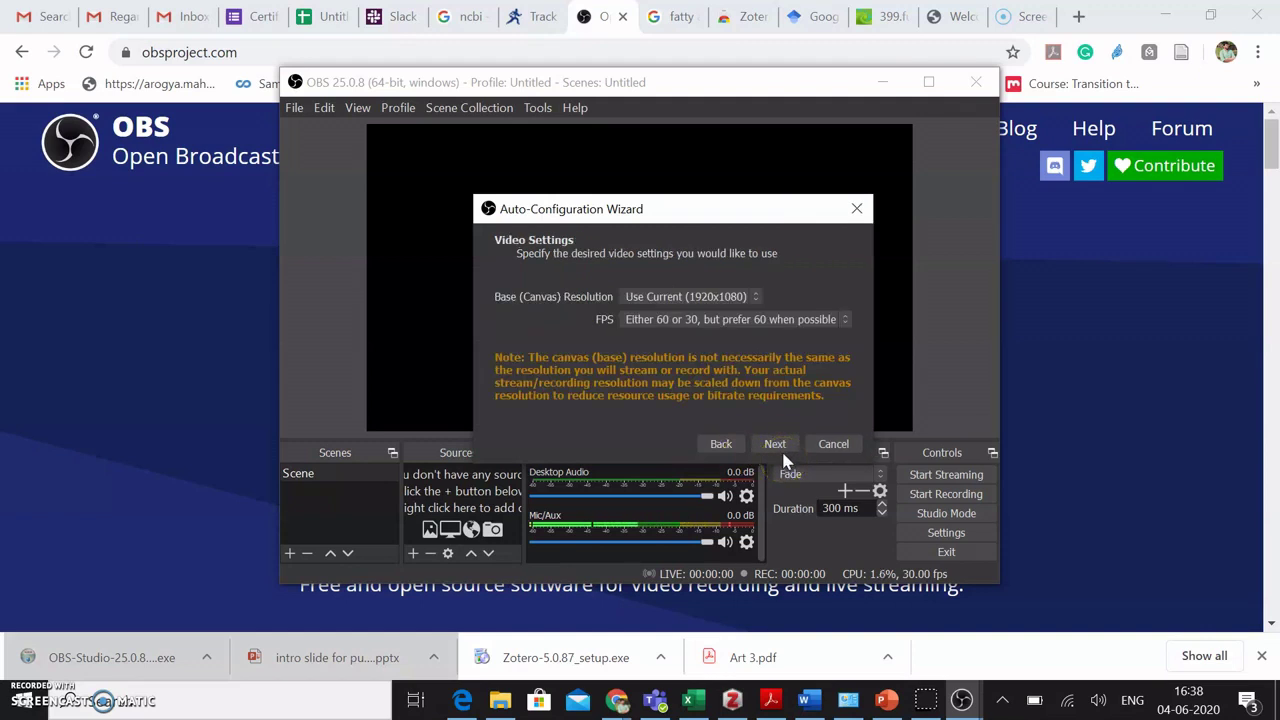
{"action": "left_click", "coordinate": [777, 448]}
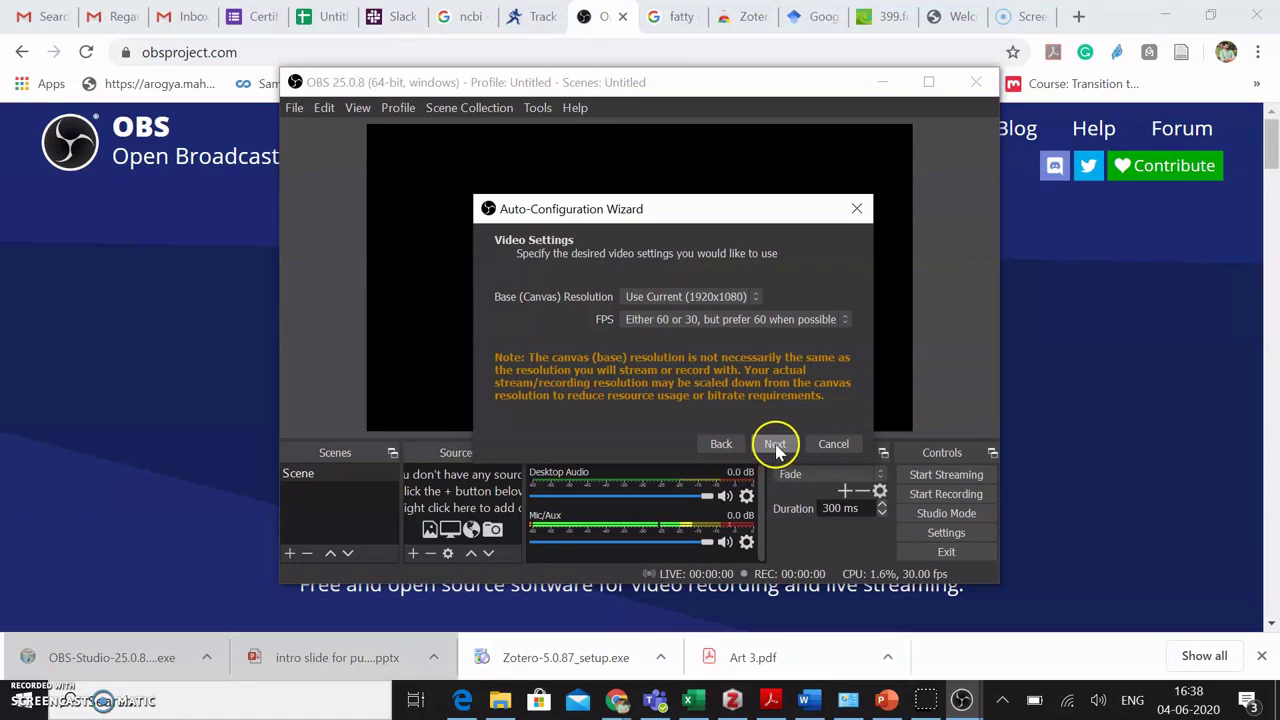
{"action": "left_click", "coordinate": [845, 320]}
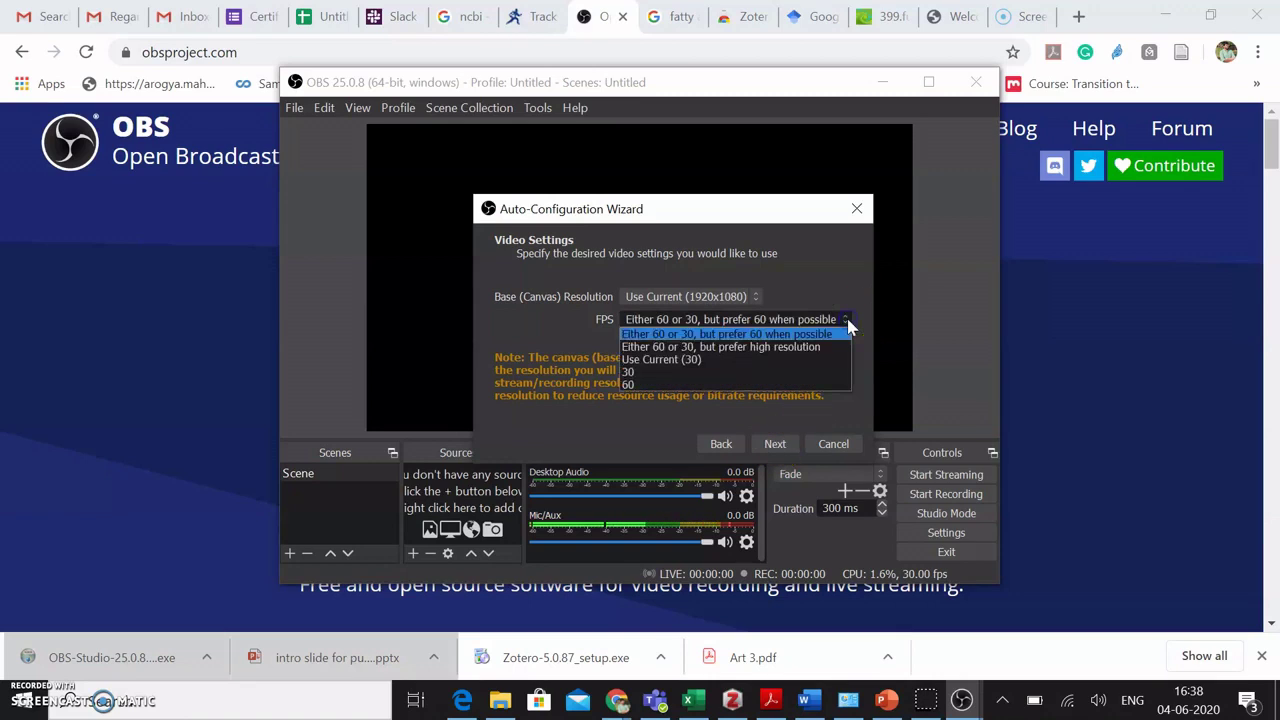
{"action": "left_click", "coordinate": [847, 321]}
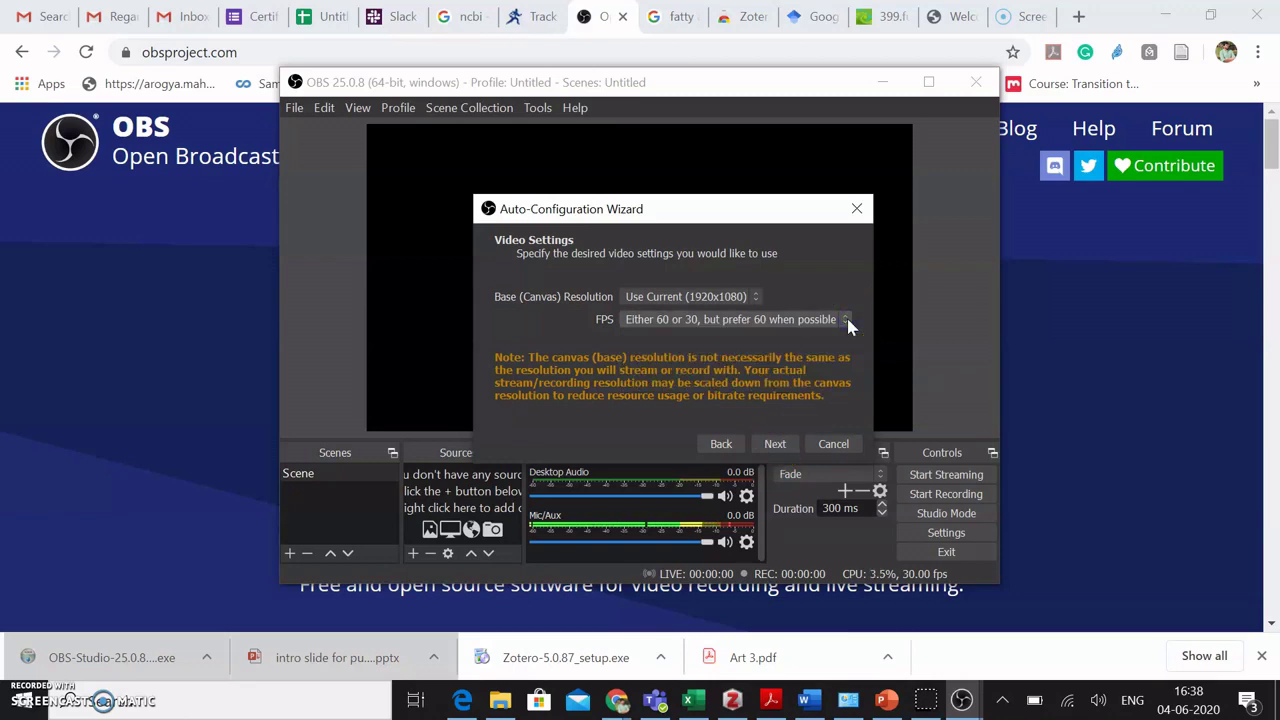
{"action": "left_click", "coordinate": [775, 444]}
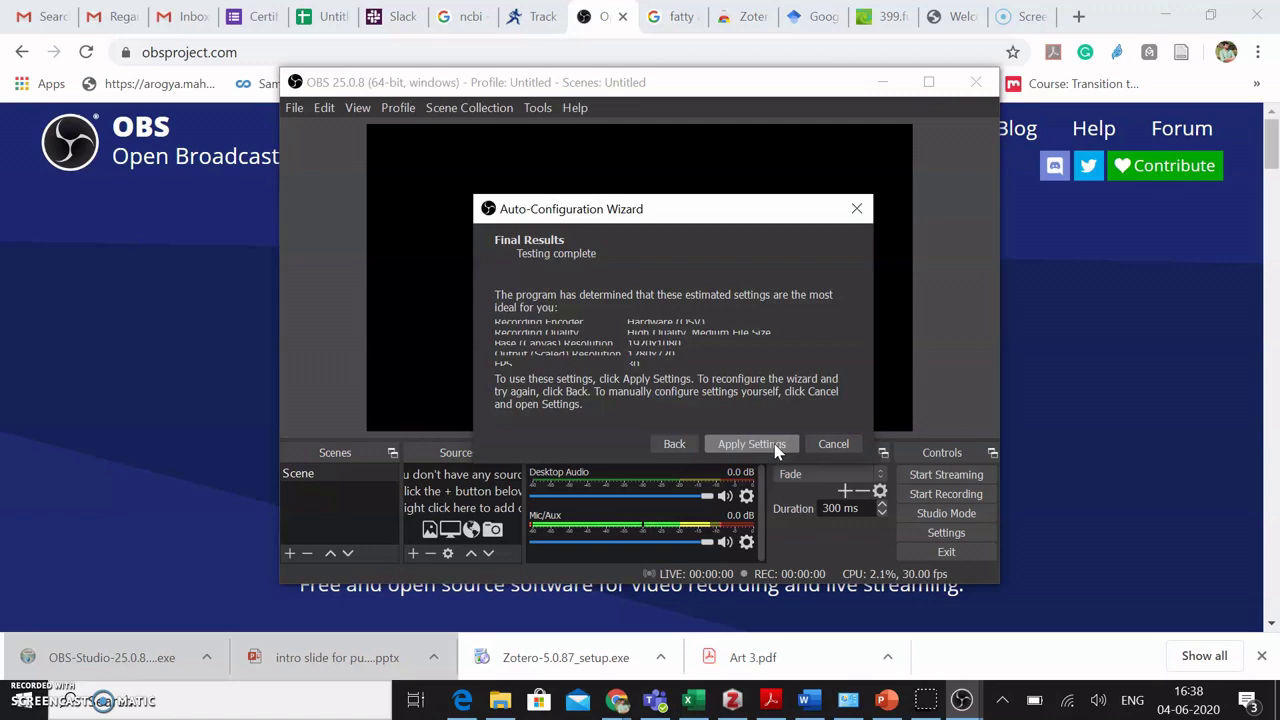
{"action": "left_click", "coordinate": [775, 445]}
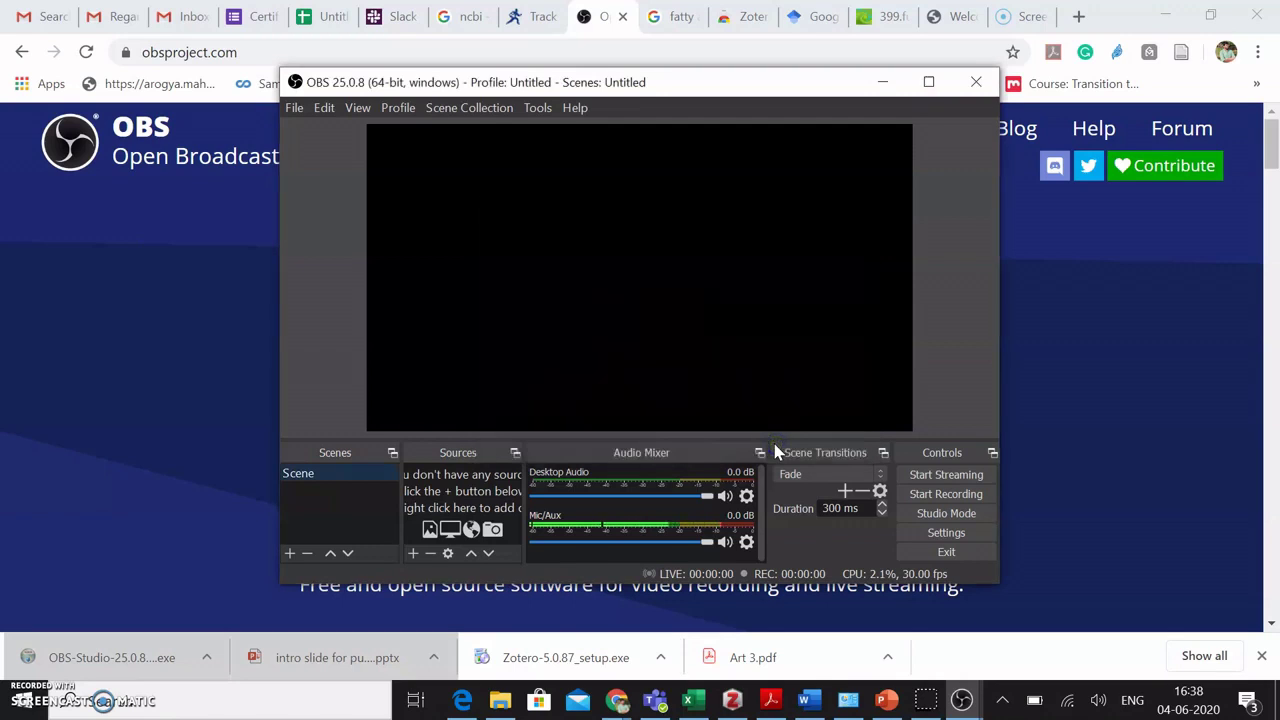
Maximize the OBS Studio main window to full screen
{"action": "left_click", "coordinate": [928, 82]}
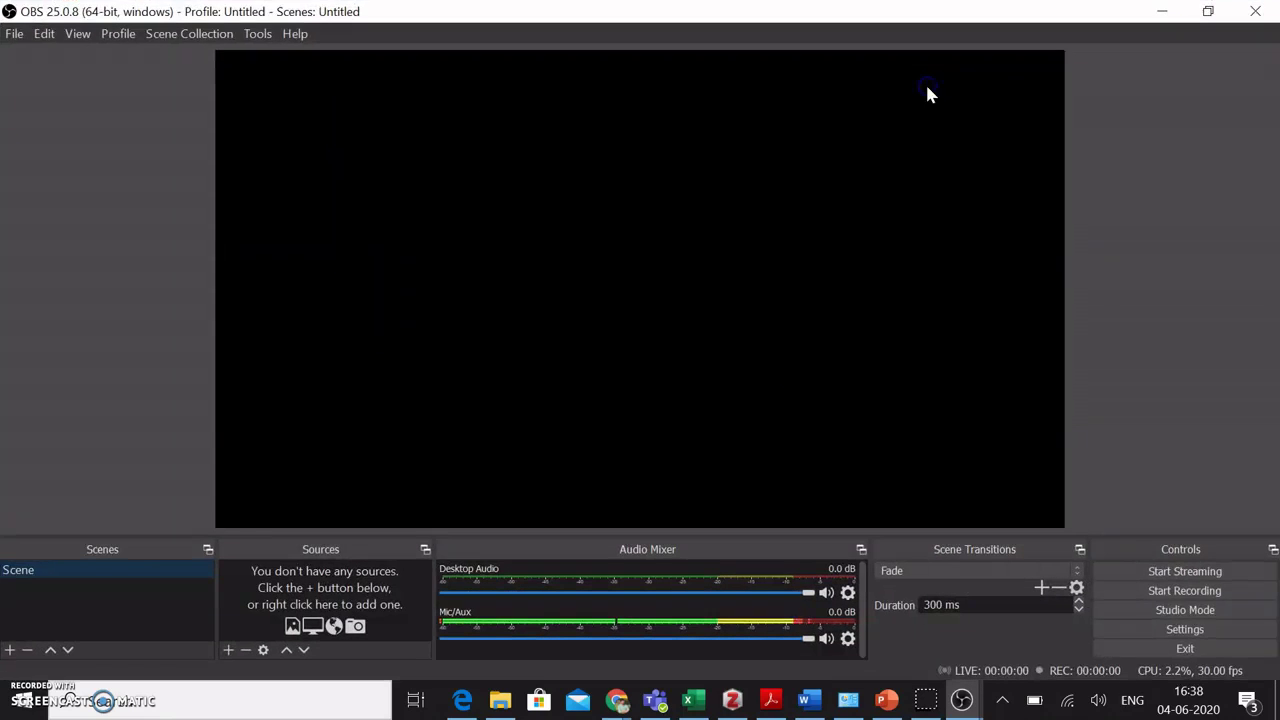